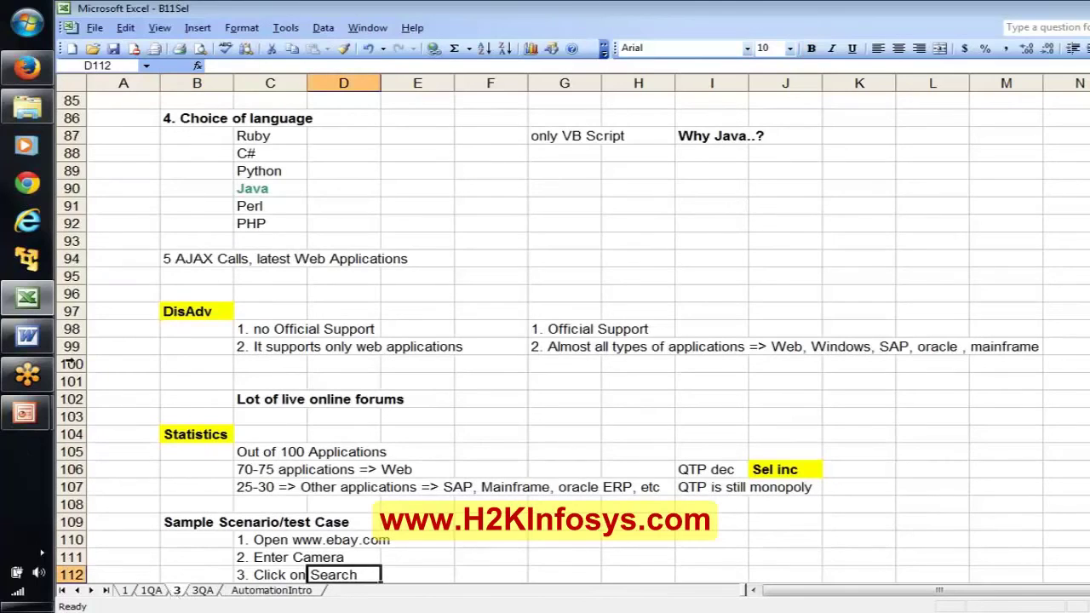
# Review the Advantages of Selenium section, selecting the Cost, Multiple Browsers, Multiple OS and Choice of language headings in turn
pyautogui.click(117, 218)
pyautogui.press('Up')
pyautogui.press('Up')
pyautogui.press('Up')
pyautogui.press('Up')
pyautogui.press('Up')
pyautogui.press('Up')
pyautogui.press('Up')
pyautogui.press('Up')
pyautogui.press('Up')
pyautogui.press('Up')
pyautogui.press('Up')
pyautogui.press('Up')
pyautogui.press('Up')
pyautogui.press('Up')
pyautogui.press('Up')
pyautogui.press('Up')
pyautogui.press('Up')
pyautogui.press('Up')
pyautogui.press('Up')
pyautogui.press('Up')
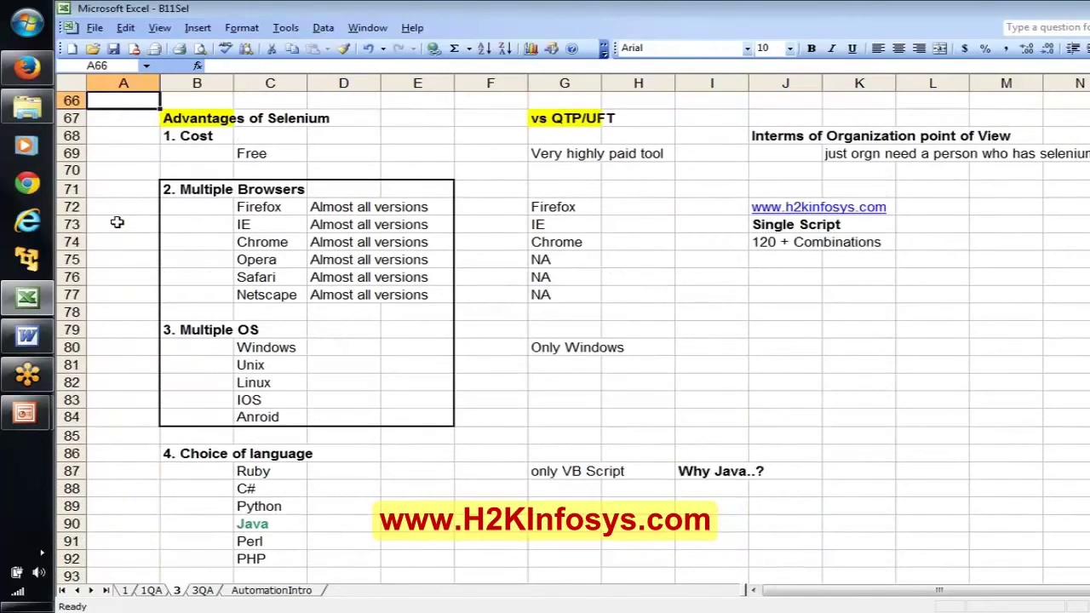
pyautogui.click(203, 133)
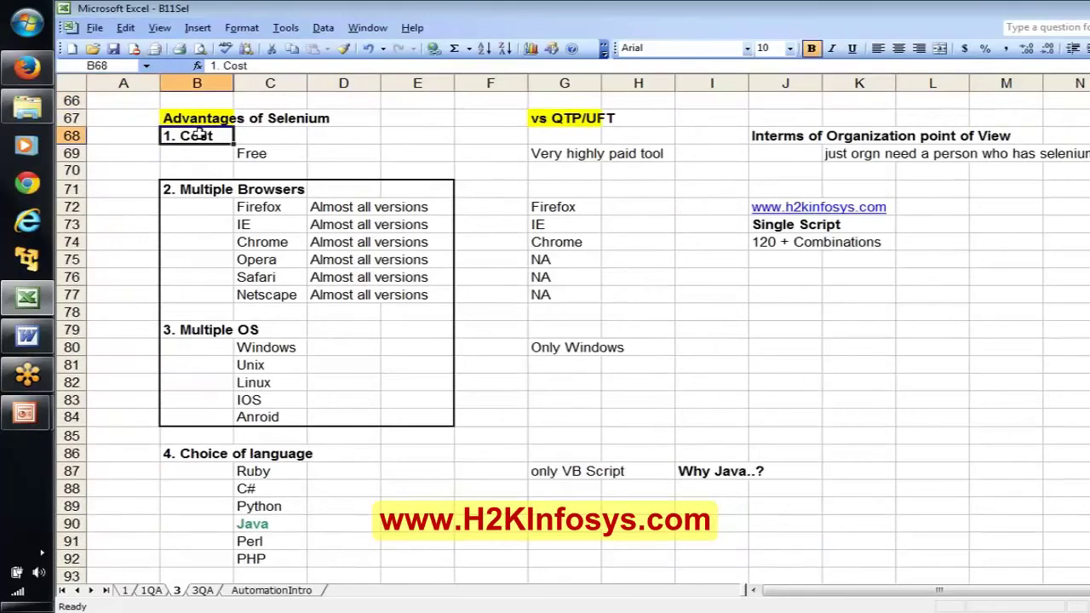
pyautogui.click(194, 189)
pyautogui.click(210, 330)
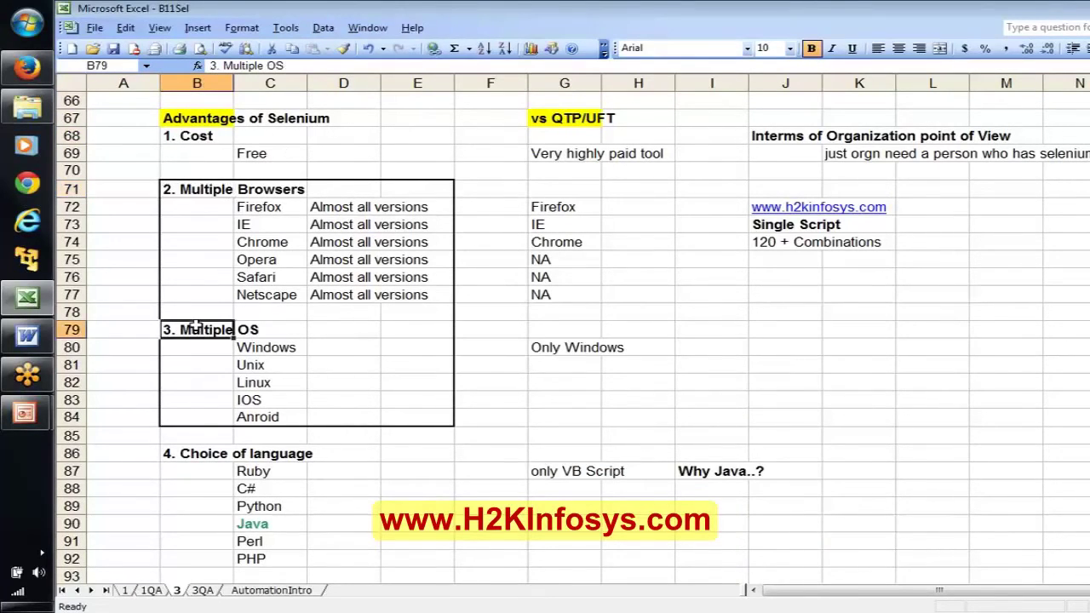
pyautogui.click(199, 452)
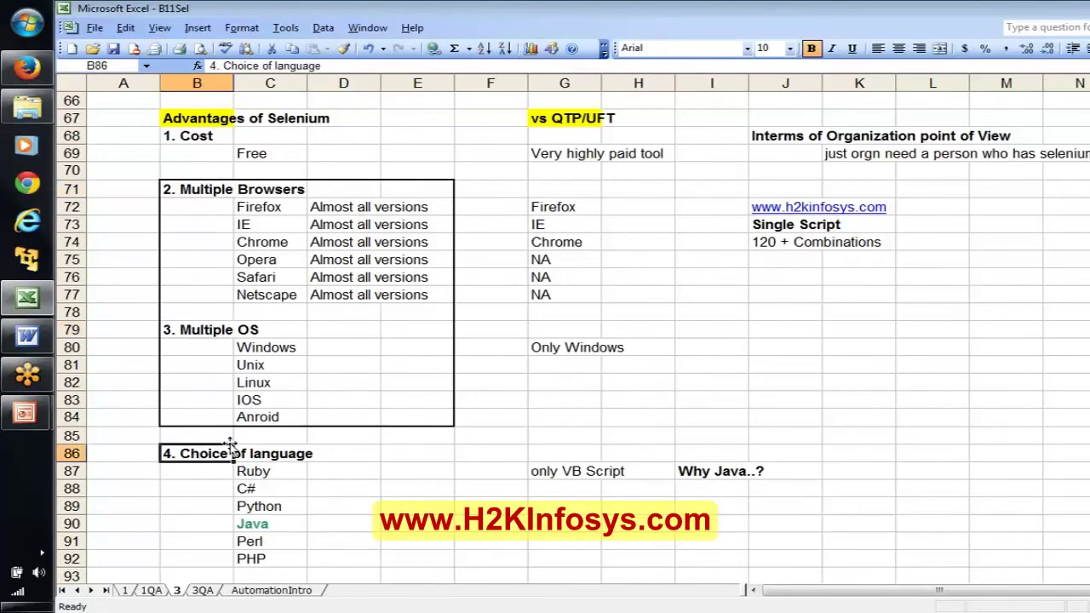
# Make the "5 AJAX Calls, latest Web Applications" entry in B94 bold
pyautogui.click(178, 568)
pyautogui.press('Down')
pyautogui.press('Down')
pyautogui.press('Down')
pyautogui.press('Down')
pyautogui.press('Down')
pyautogui.press('Down')
pyautogui.press('Down')
pyautogui.press('Down')
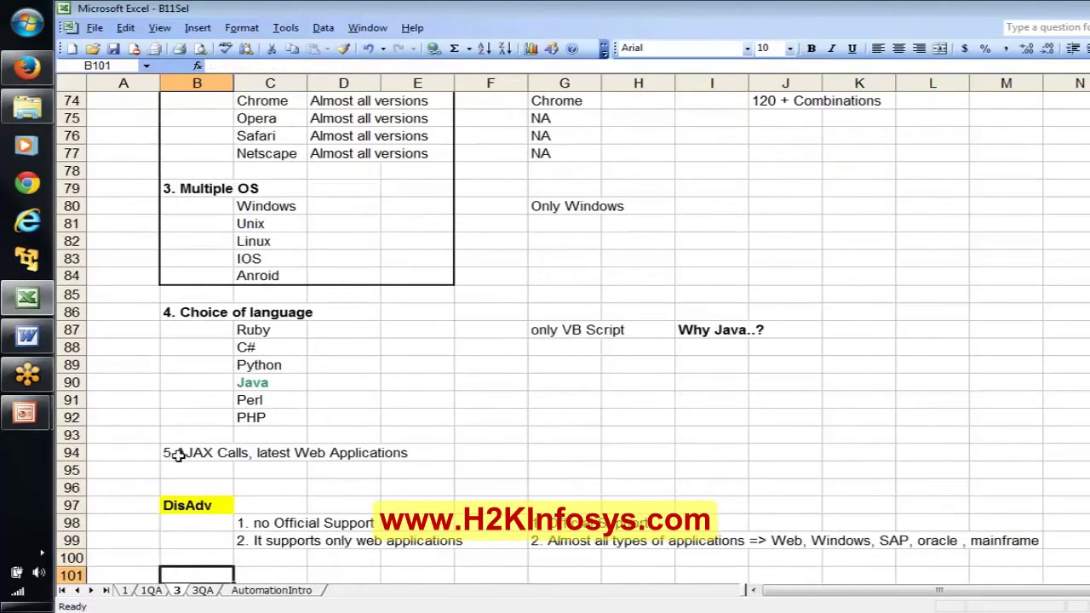
pyautogui.click(173, 452)
pyautogui.hotkey('ctrl', 'b')
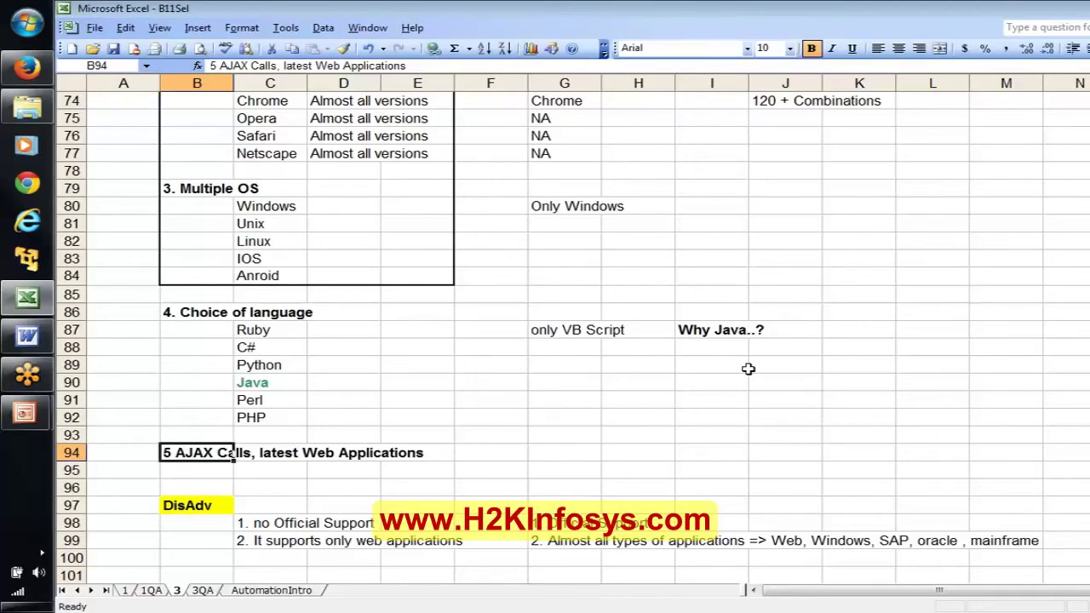
# Add "6. In Agile Methodology" in B95 as the next advantage and make it bold
pyautogui.click(182, 474)
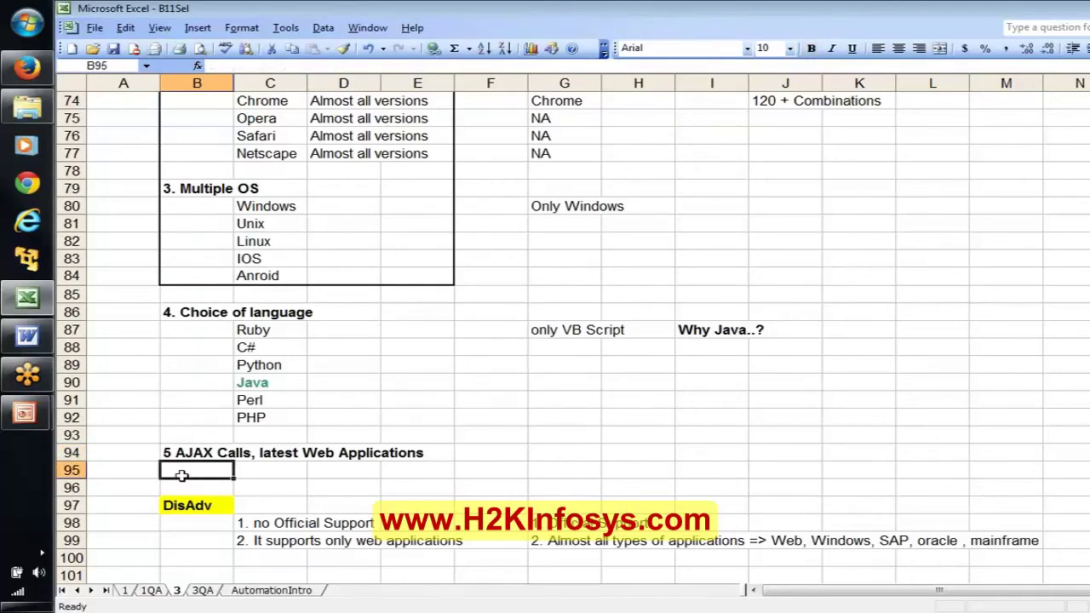
pyautogui.write('6.')
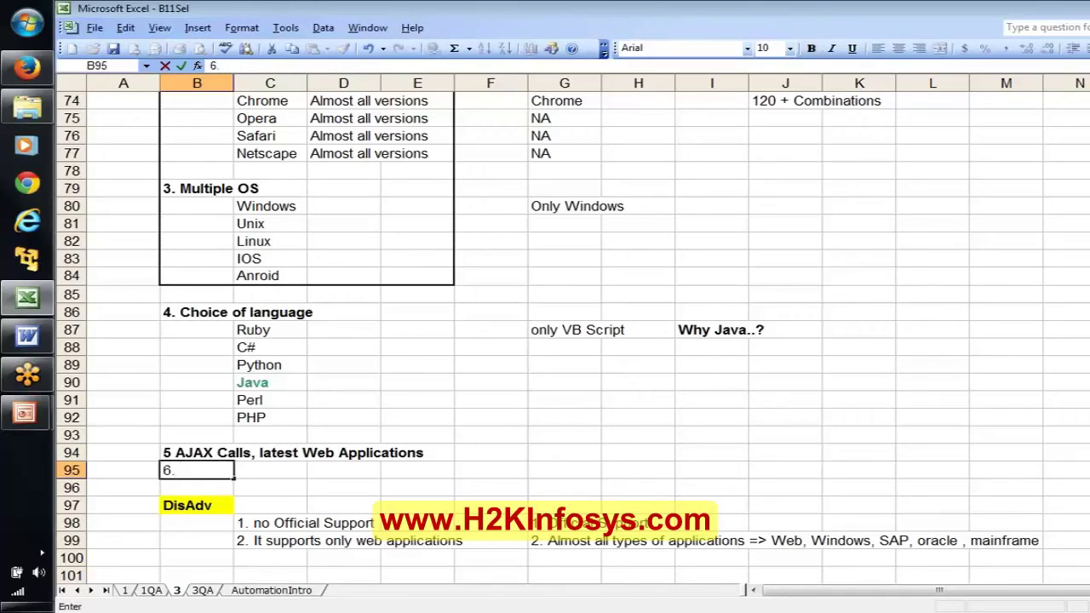
pyautogui.write(' In Agile M')
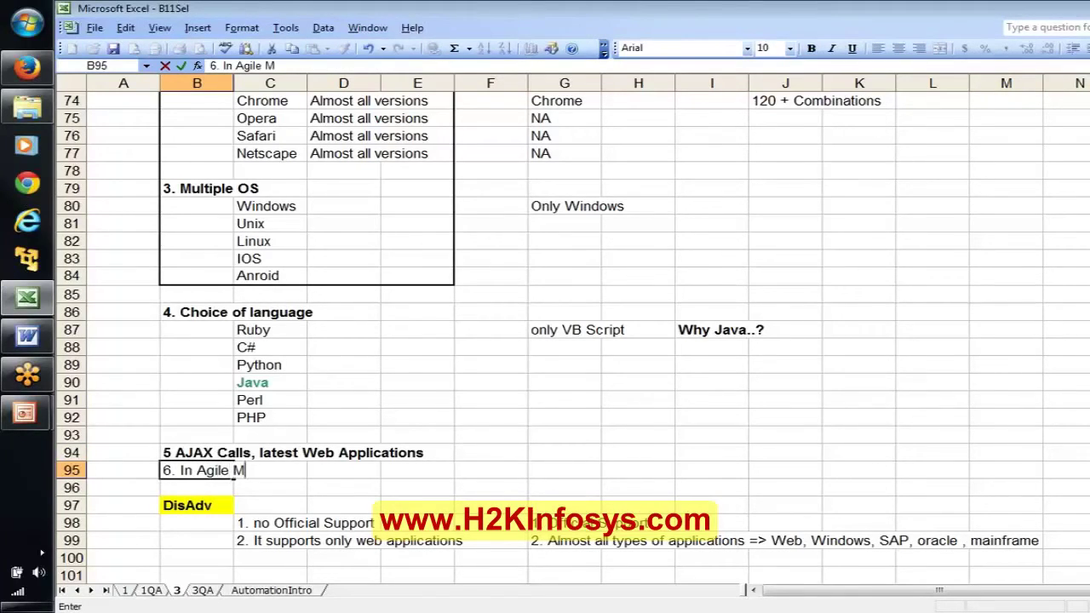
pyautogui.write('ethodology')
pyautogui.press('Return')
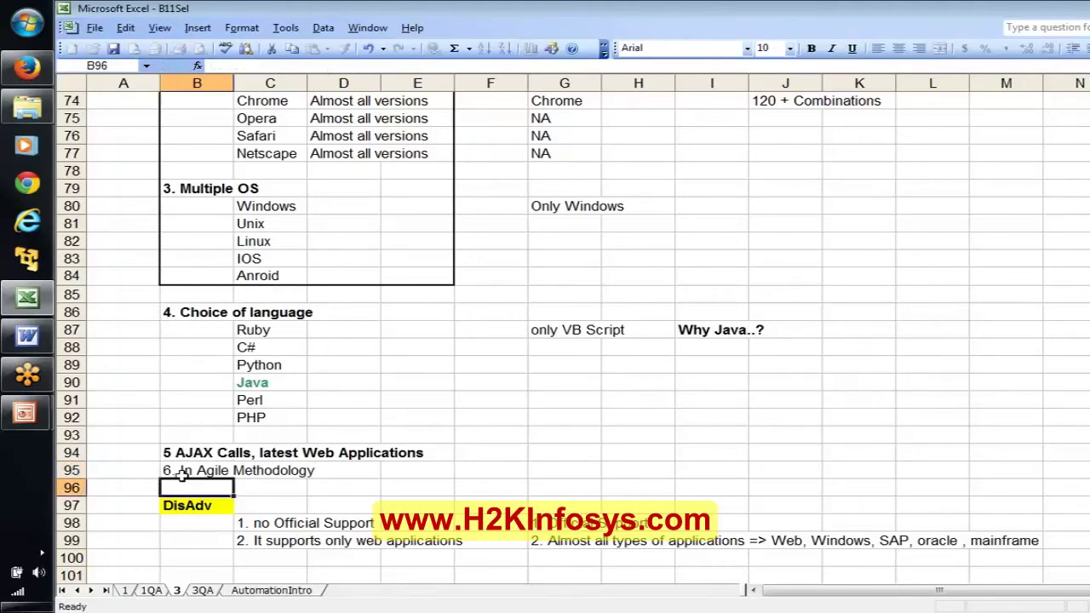
pyautogui.click(181, 473)
pyautogui.hotkey('ctrl', 'b')
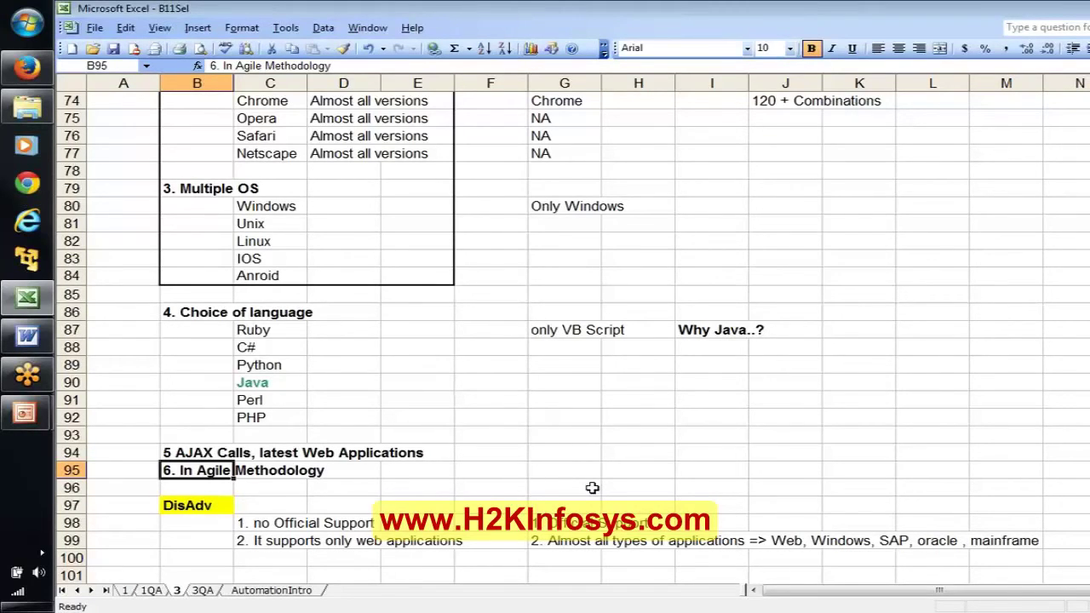
# Switch to Firefox and enter a sample password in the Create a password field of the Google sign-up form
pyautogui.click(27, 68)
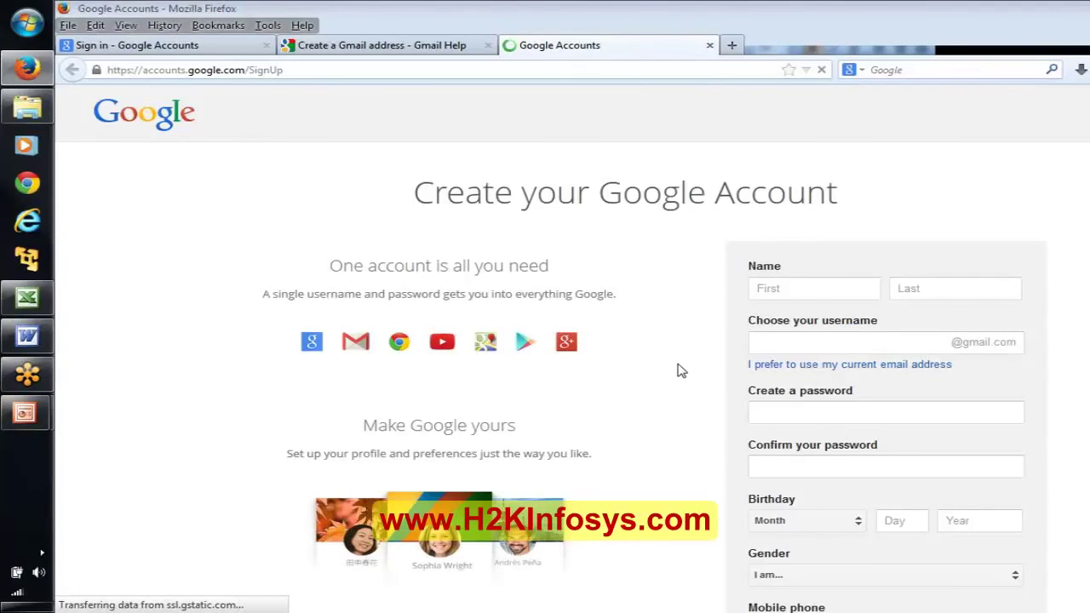
pyautogui.scroll(-3, 680, 384)
pyautogui.click(822, 256)
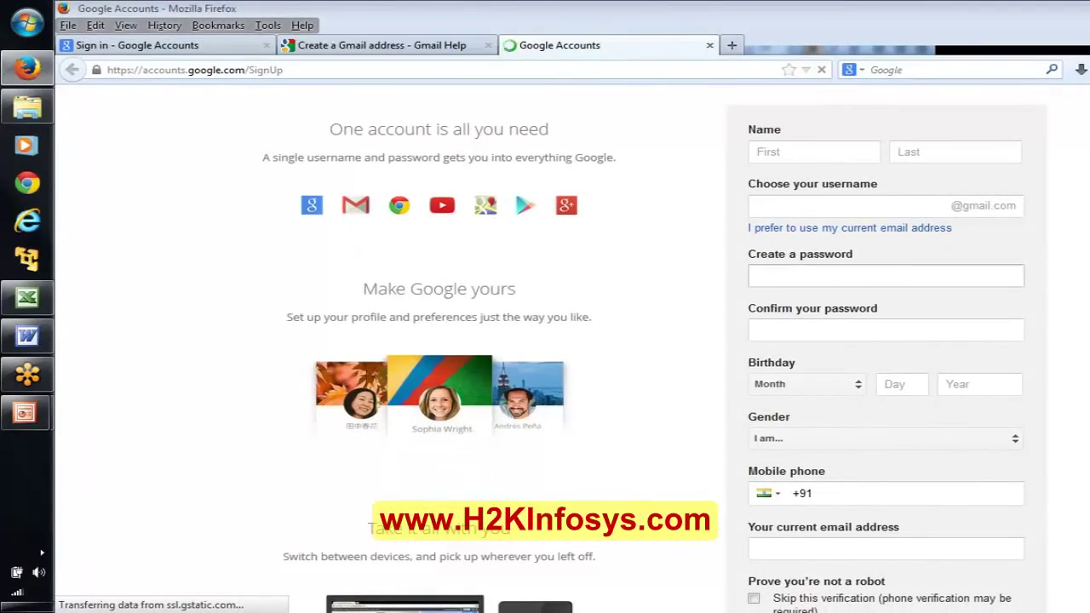
pyautogui.write('••••')
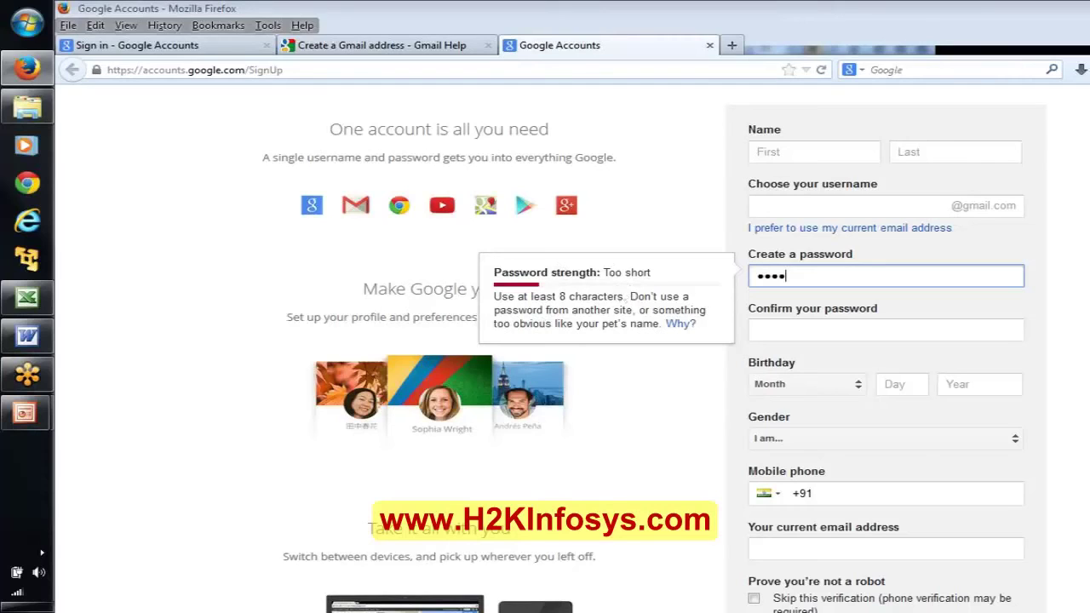
pyautogui.write('•••••••••')
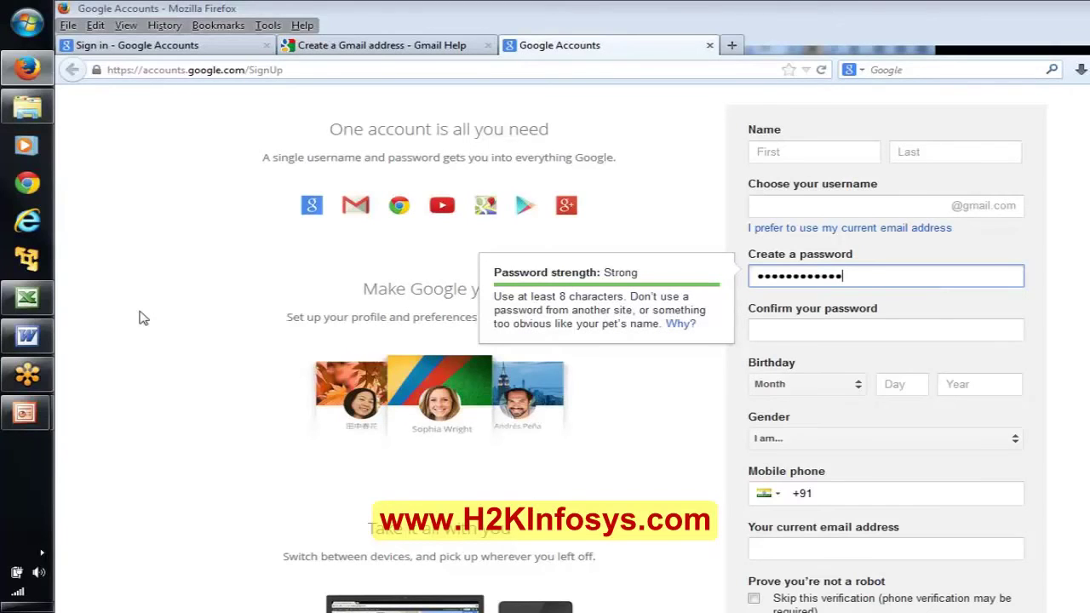
# Switch to Excel to select the AJAX Calls entry in B94, and return to the sign-up form in Firefox
pyautogui.click(5, 293)
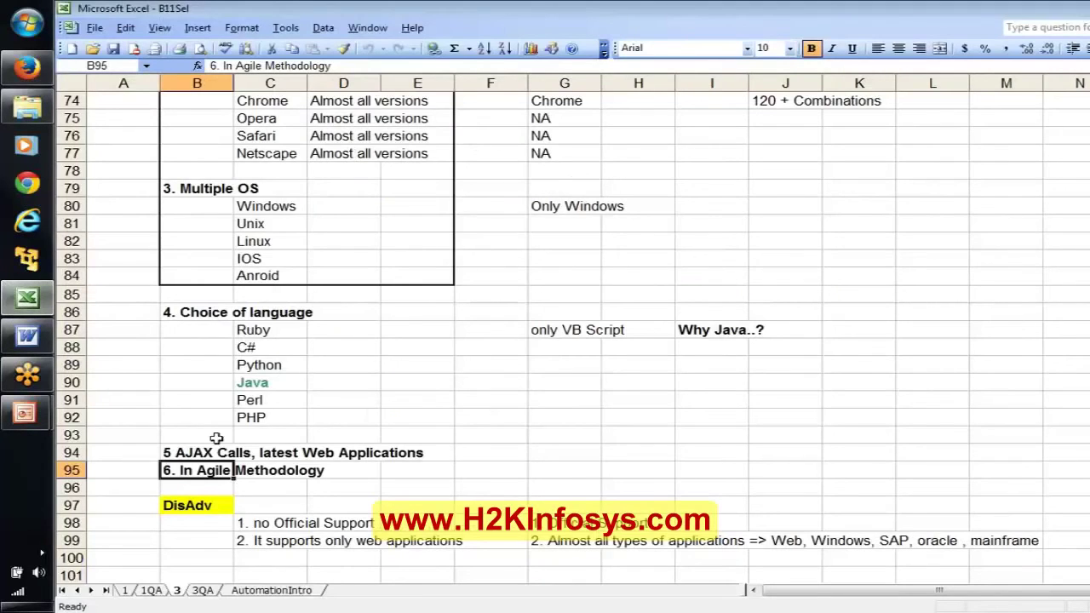
pyautogui.click(181, 454)
pyautogui.hotkey('alt', 'Tab')
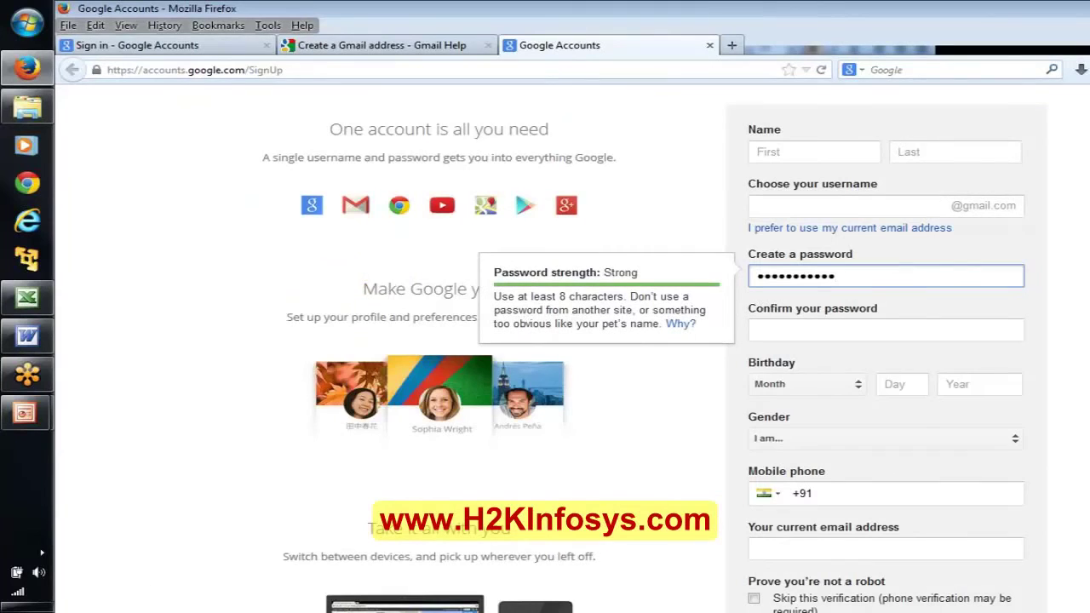
# Examine the remaining fields of the Google account form down to the Next step button
pyautogui.click(668, 506)
pyautogui.scroll(-4, 667, 508)
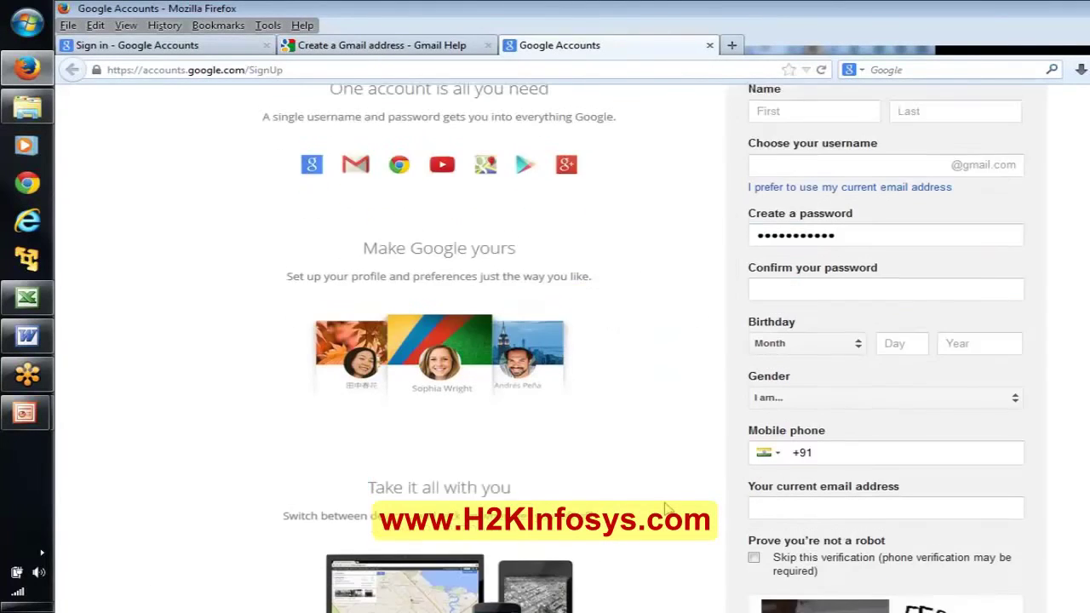
pyautogui.scroll(-3, 668, 509)
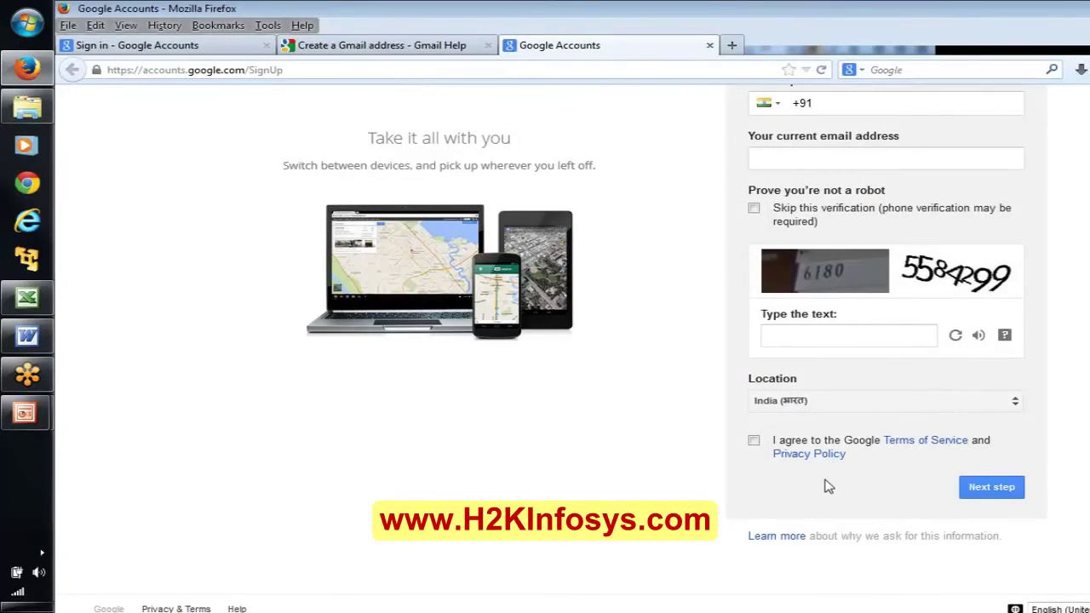
pyautogui.scroll(10, 826, 486)
# Shorten the sample password in the Create a password field to eight characters
pyautogui.click(851, 412)
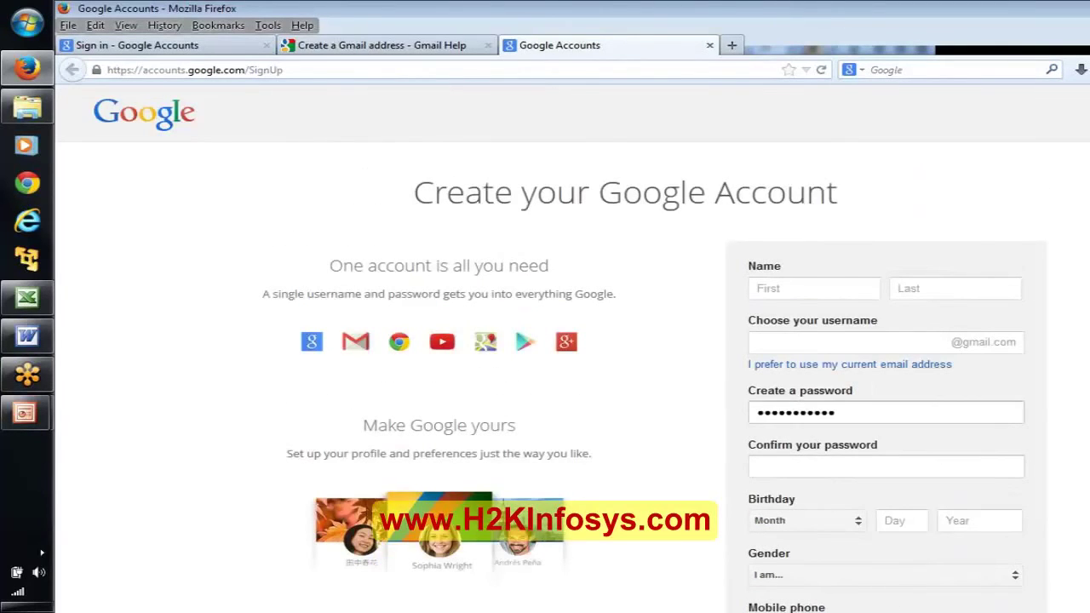
pyautogui.press('BackSpace')
pyautogui.press('BackSpace')
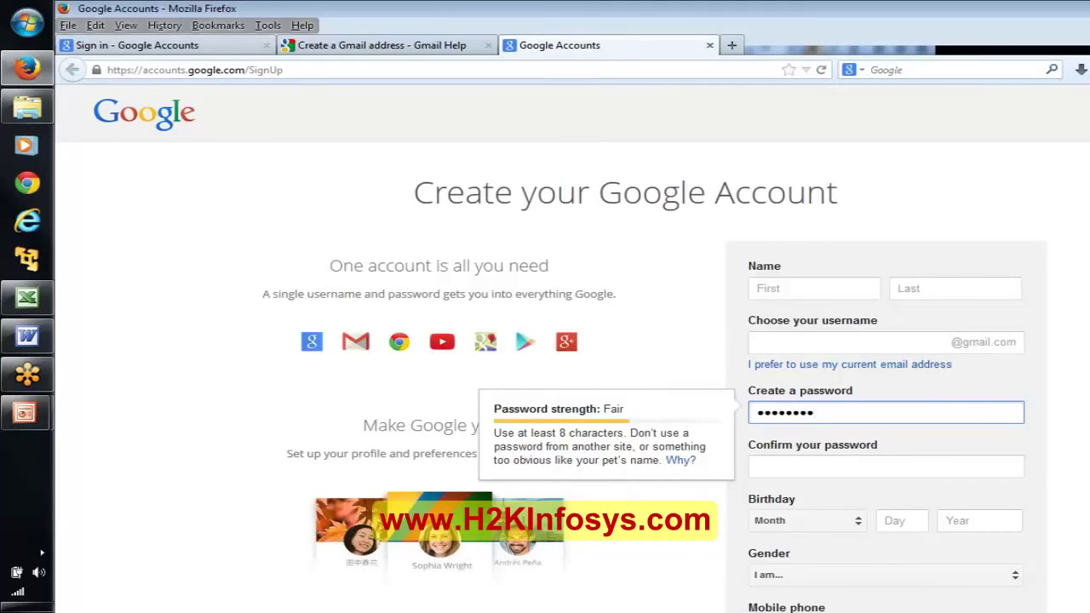
# Leave the sign-up form and switch to the PowerPoint slide show on the advantages of Selenium
pyautogui.hotkey('alt', 'Tab')
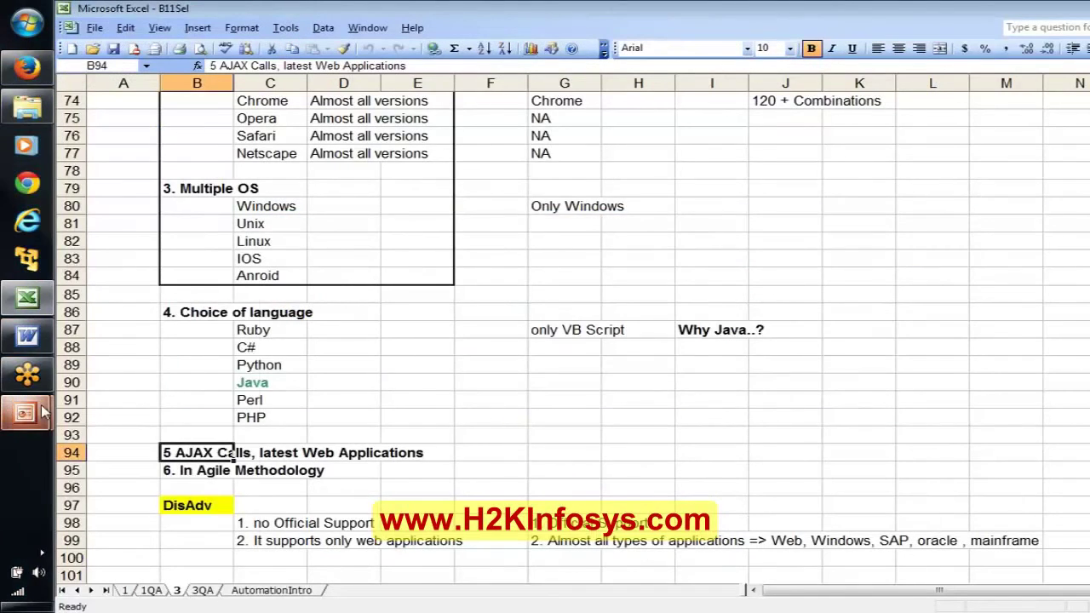
pyautogui.moveTo(25, 413)
pyautogui.click(51, 476)
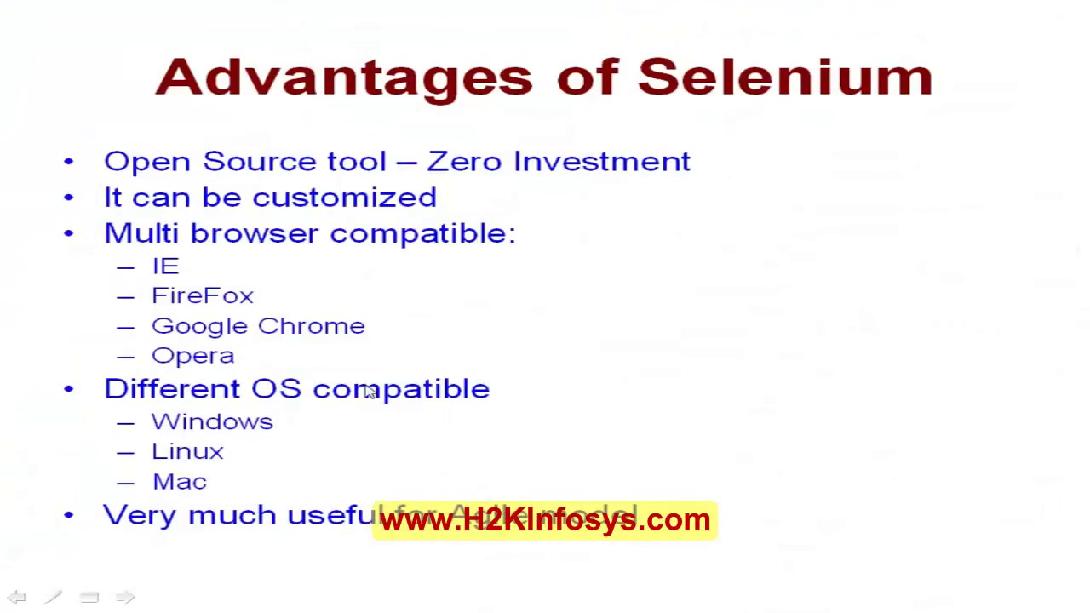